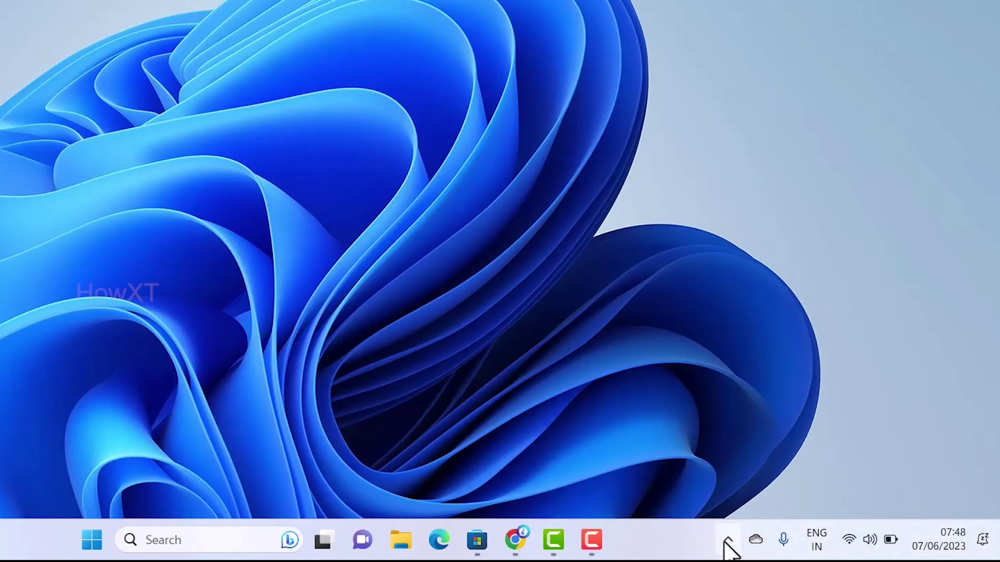
- Reveal the hidden tray icons so the Bluetooth icon's menu can be reached
click(728, 544)
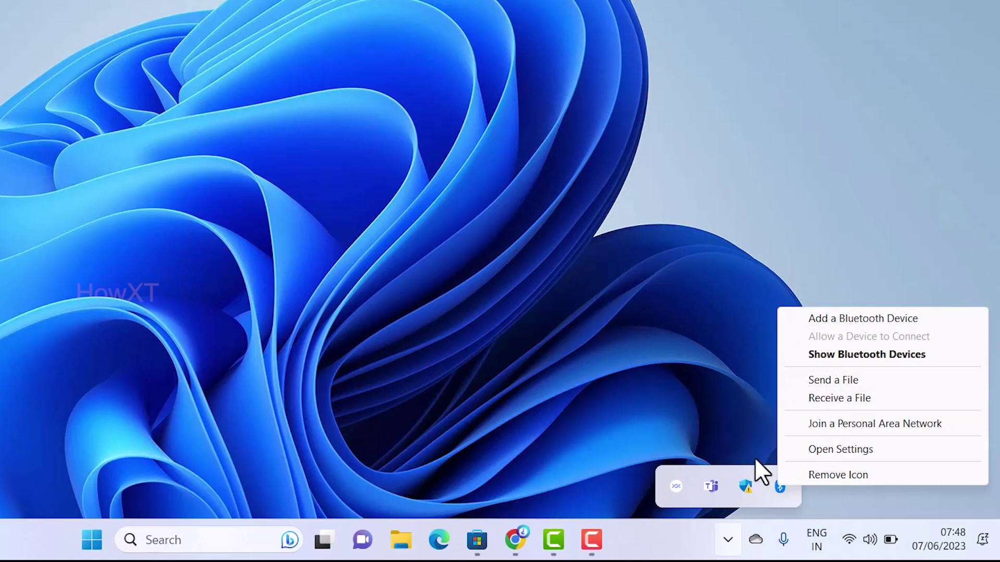
- Launch Device Manager from the Start button's quick system tools menu
click(636, 250)
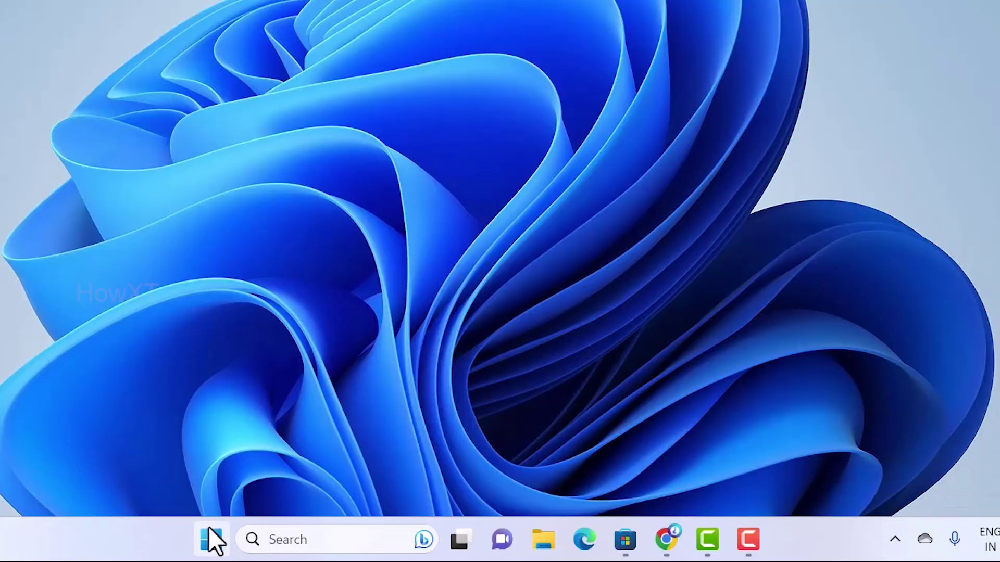
right_click(210, 542)
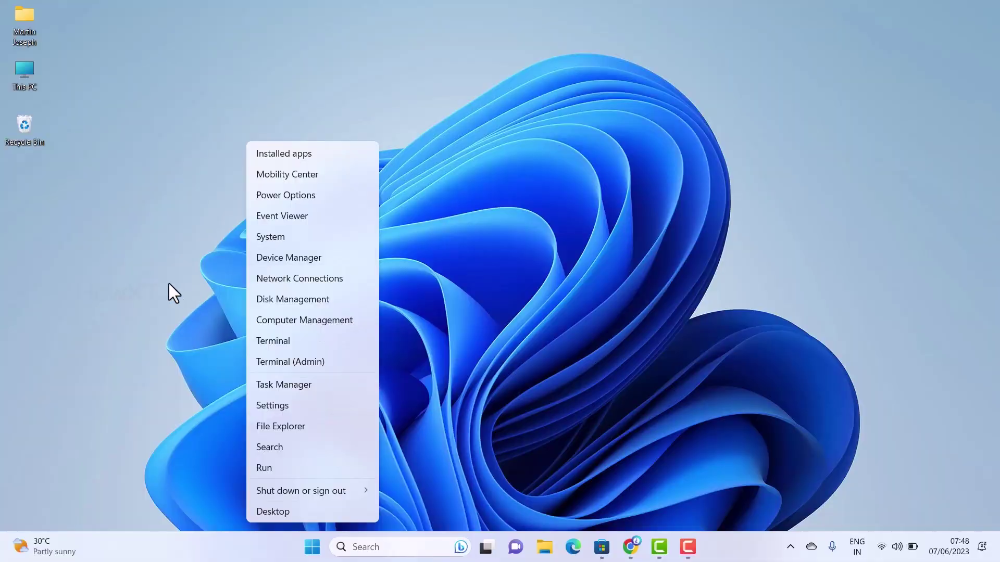
click(168, 283)
right_click(313, 549)
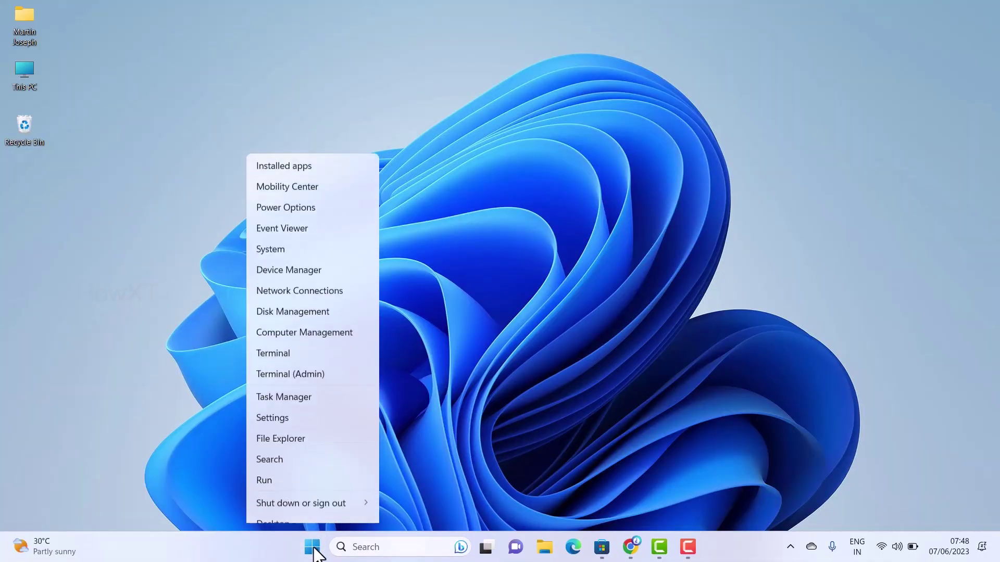
click(289, 267)
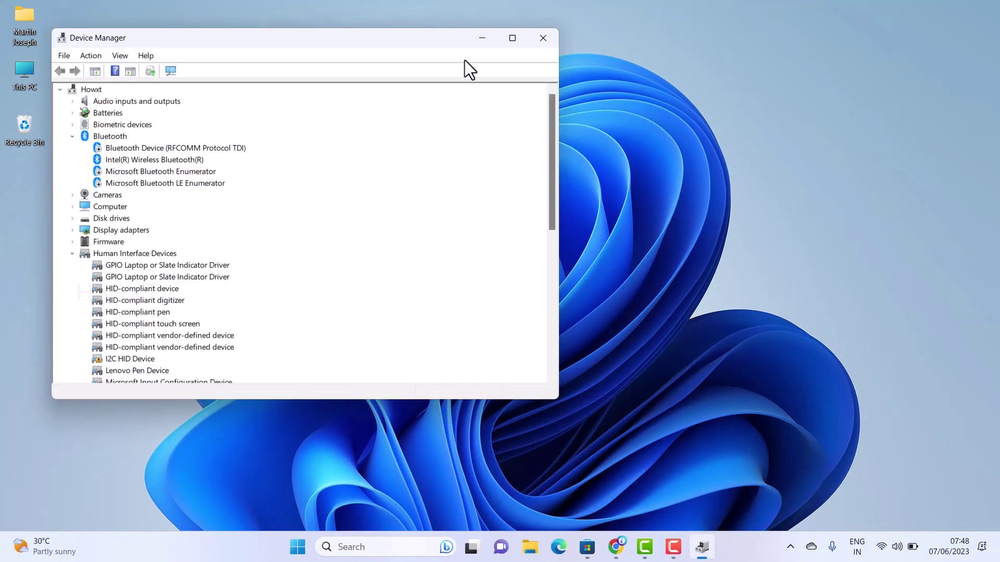
- Enable the Bluetooth Device (RFCOMM Protocol TDI)
drag(375, 43, 501, 42)
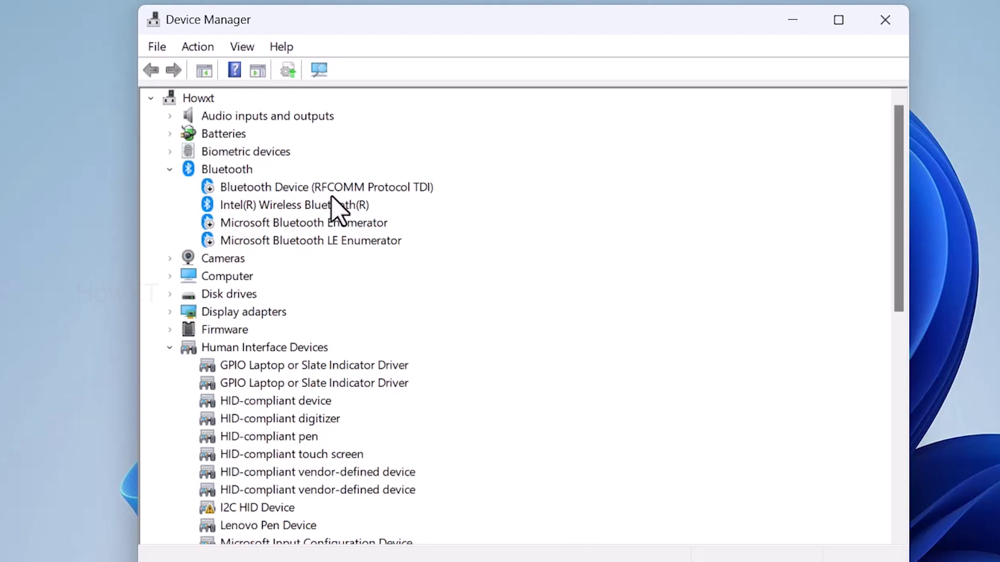
right_click(275, 190)
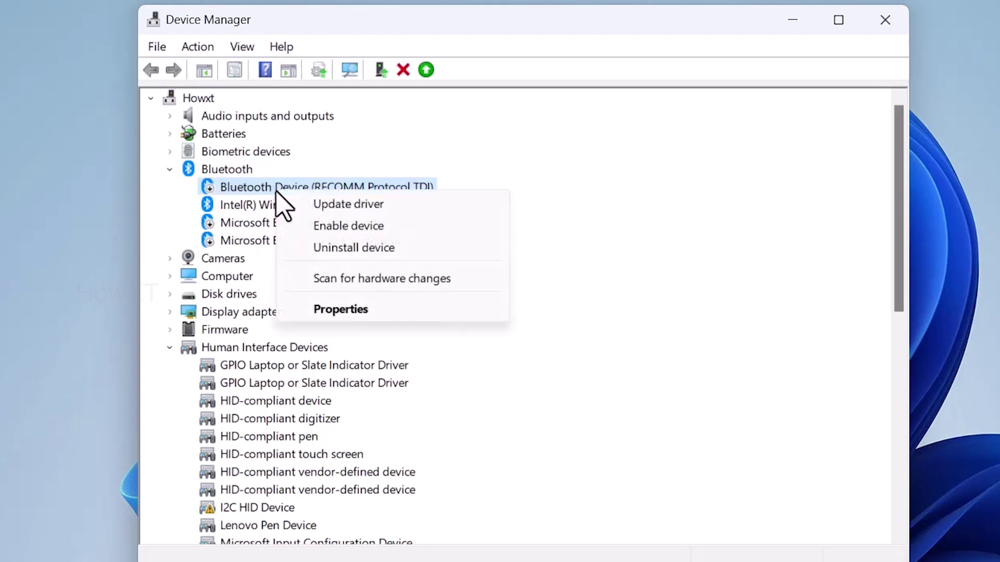
click(358, 229)
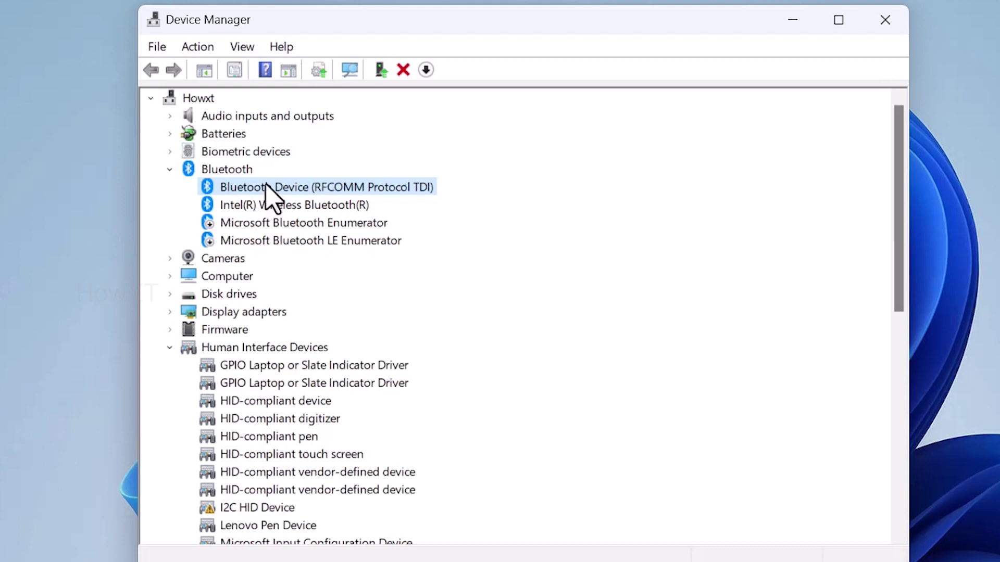
- Enable Microsoft Bluetooth Enumerator and Microsoft Bluetooth LE Enumerator
right_click(273, 227)
click(344, 262)
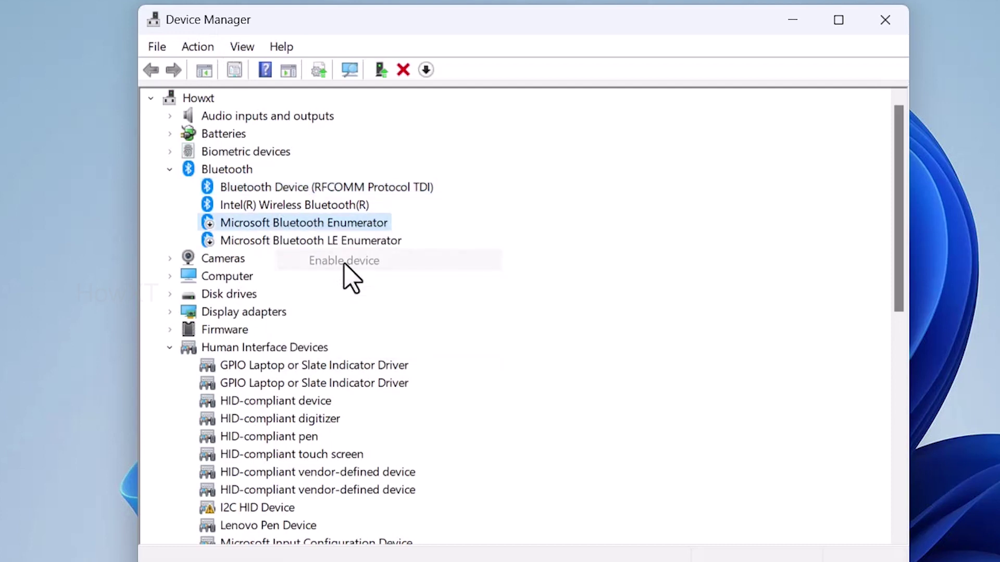
right_click(263, 247)
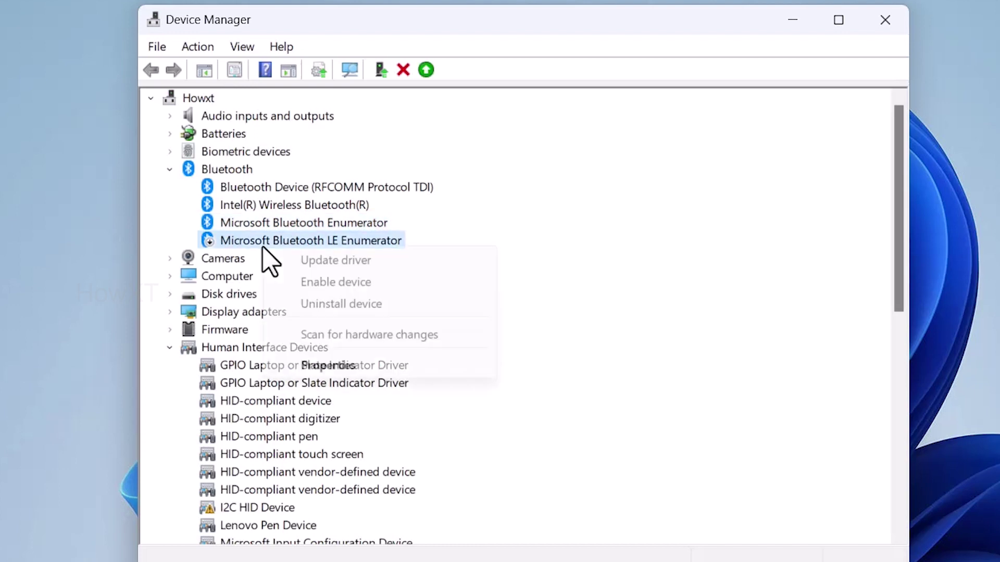
click(348, 282)
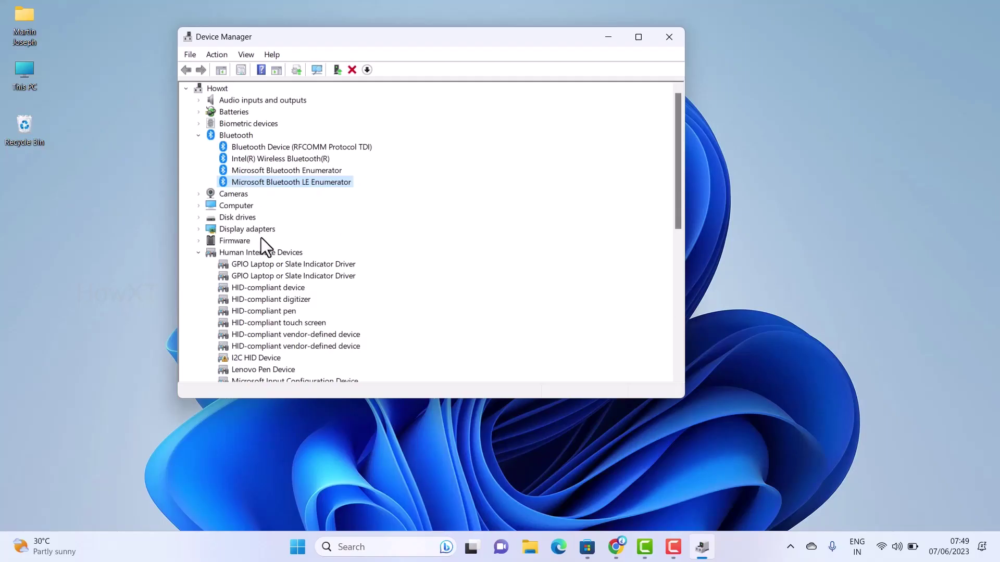
scroll(263, 211, down, 2)
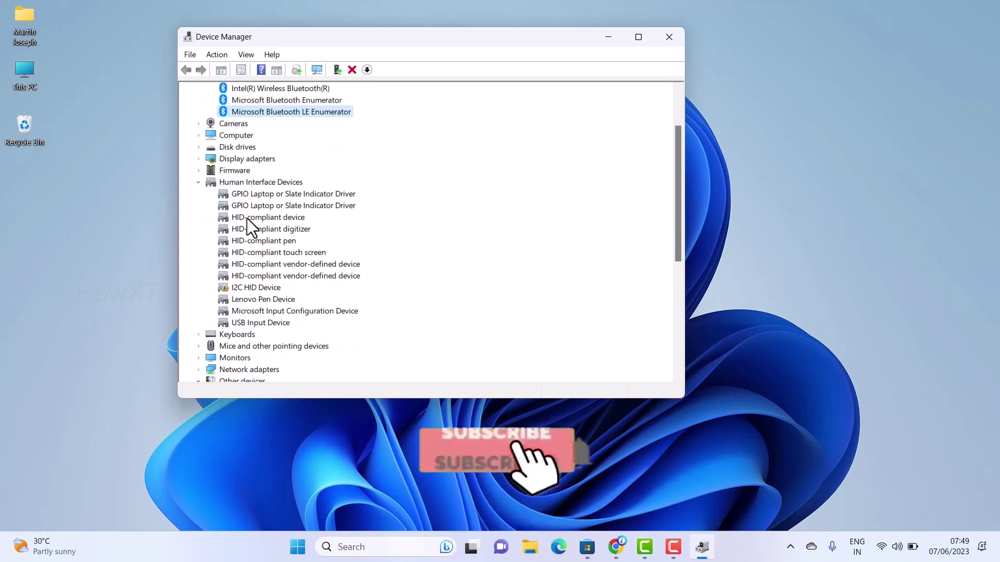
scroll(234, 305, down, 3)
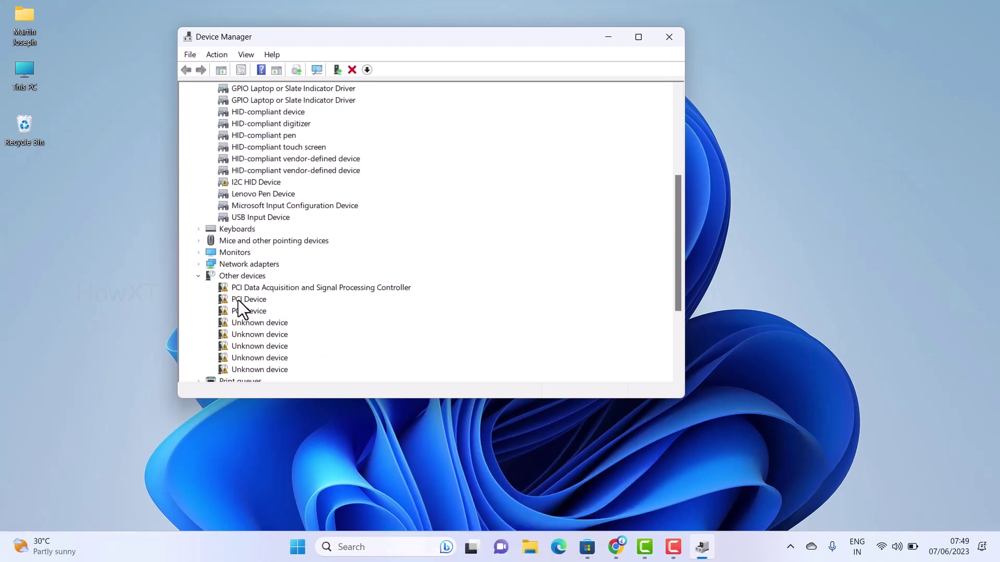
scroll(236, 293, down, 1)
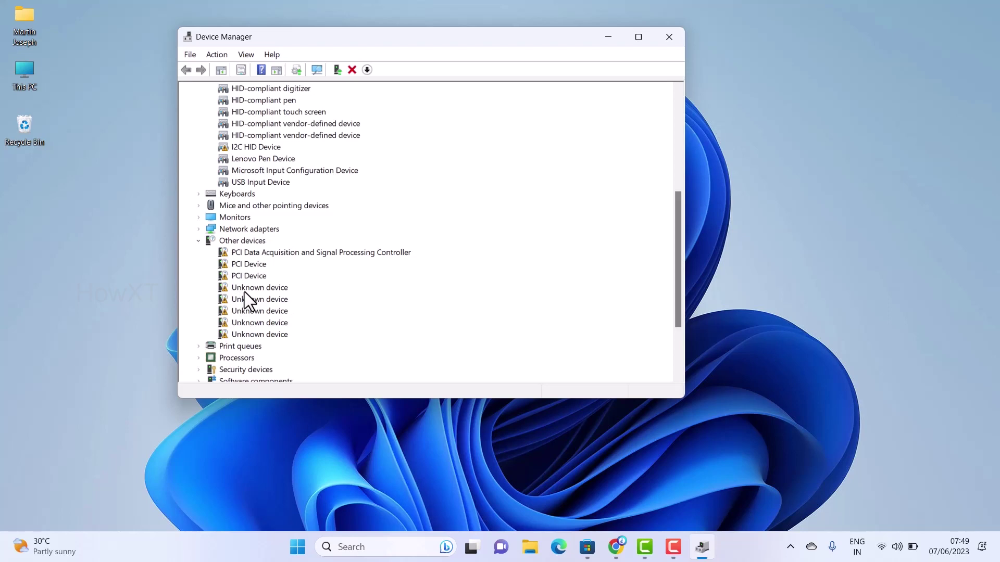
scroll(244, 291, up, 3)
scroll(243, 287, up, 3)
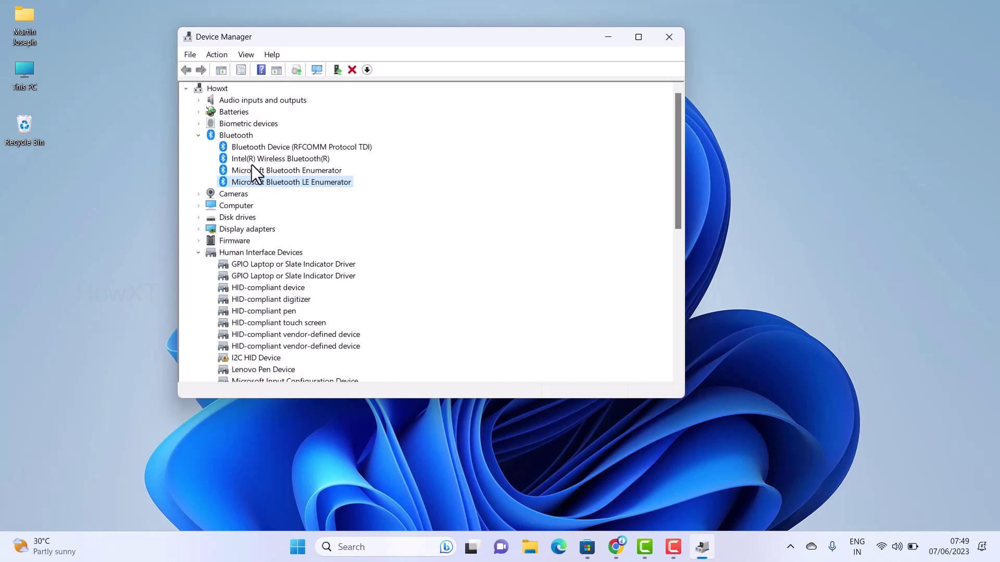
- Update the RFCOMM Protocol TDI driver automatically, then check Windows Update for newer drivers
right_click(270, 148)
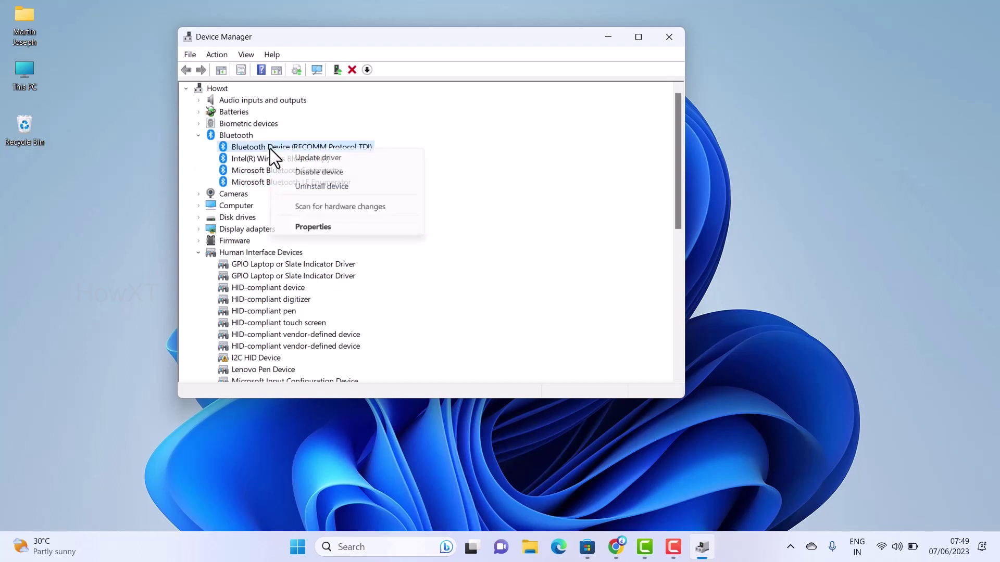
click(312, 159)
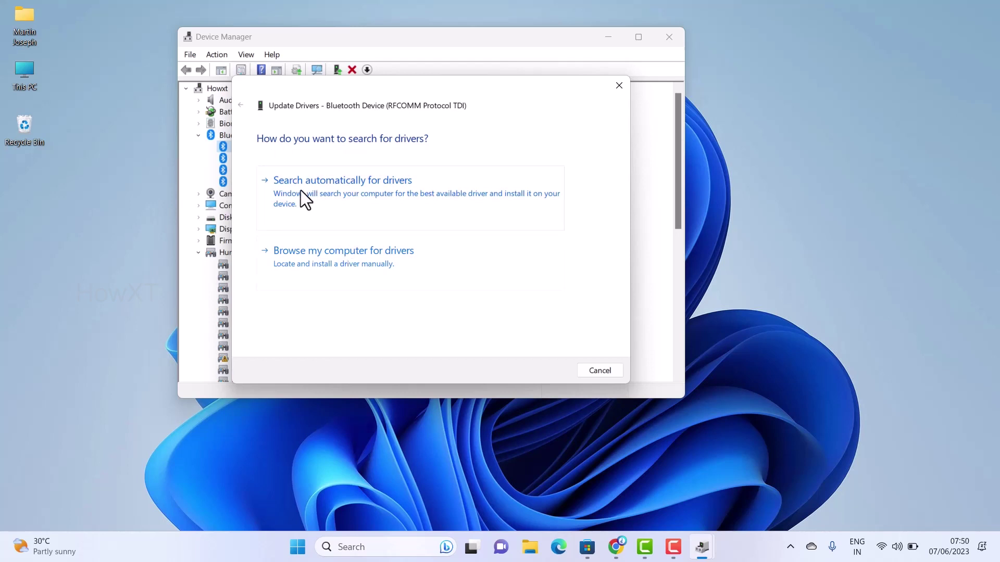
click(329, 207)
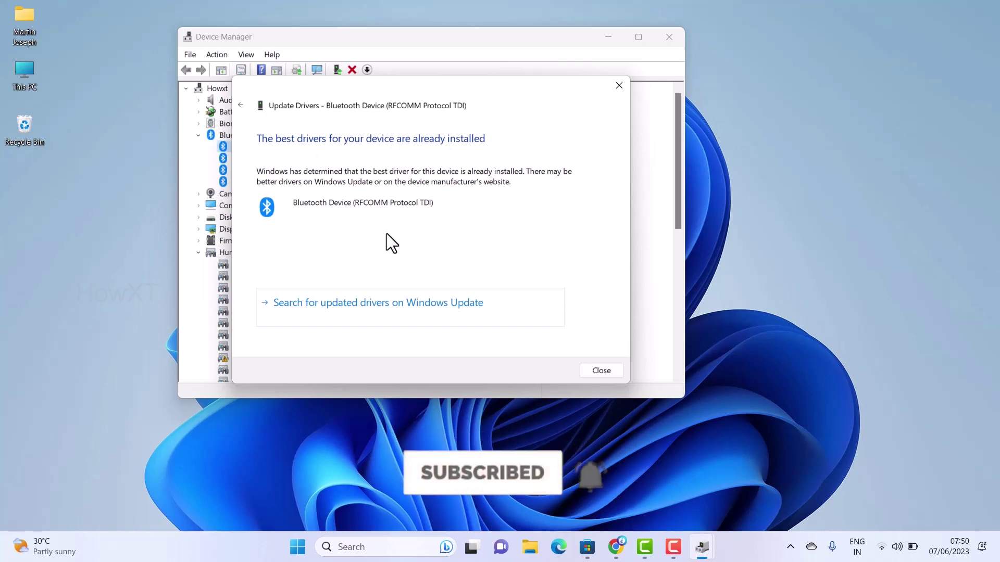
click(348, 312)
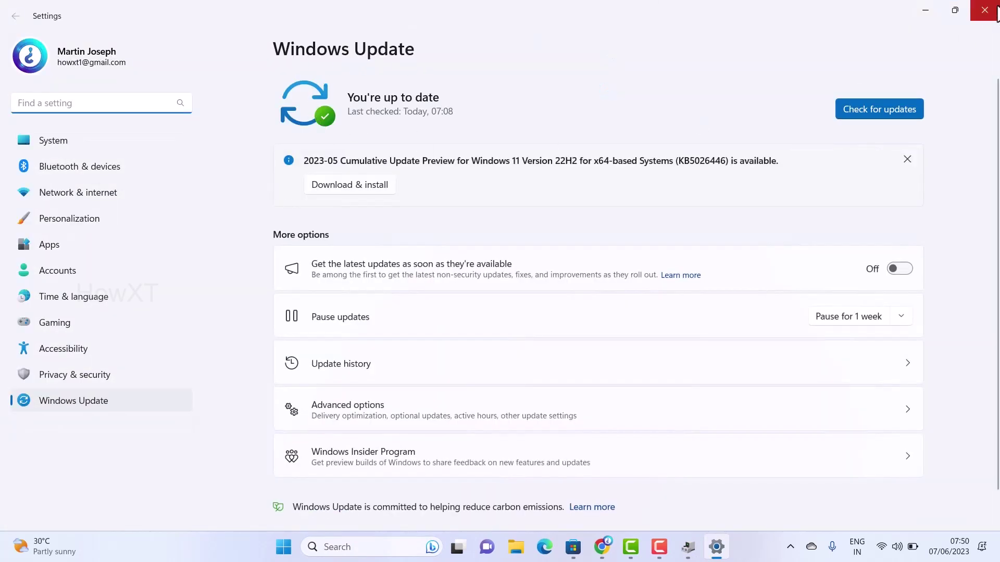
- Close the Windows Update Settings window, returning to Device Manager
click(985, 10)
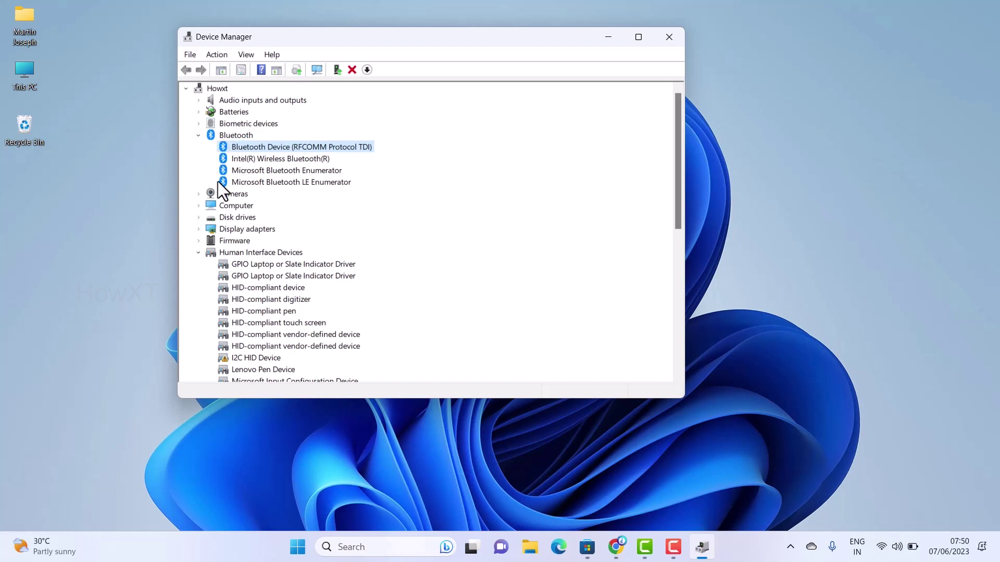
- Show Bluetooth Devices from the tray icon, opening the Bluetooth & devices Settings page
click(788, 548)
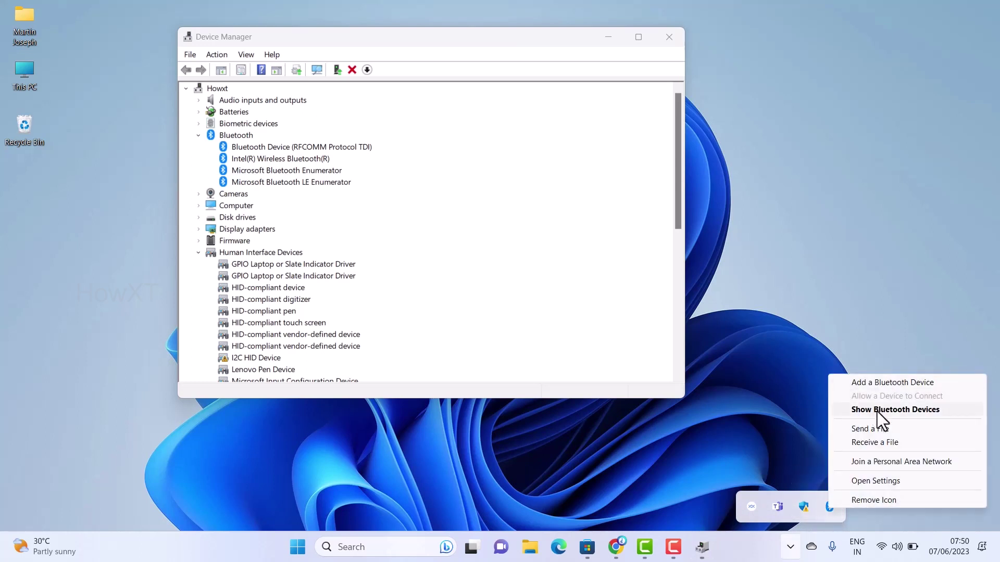
click(877, 412)
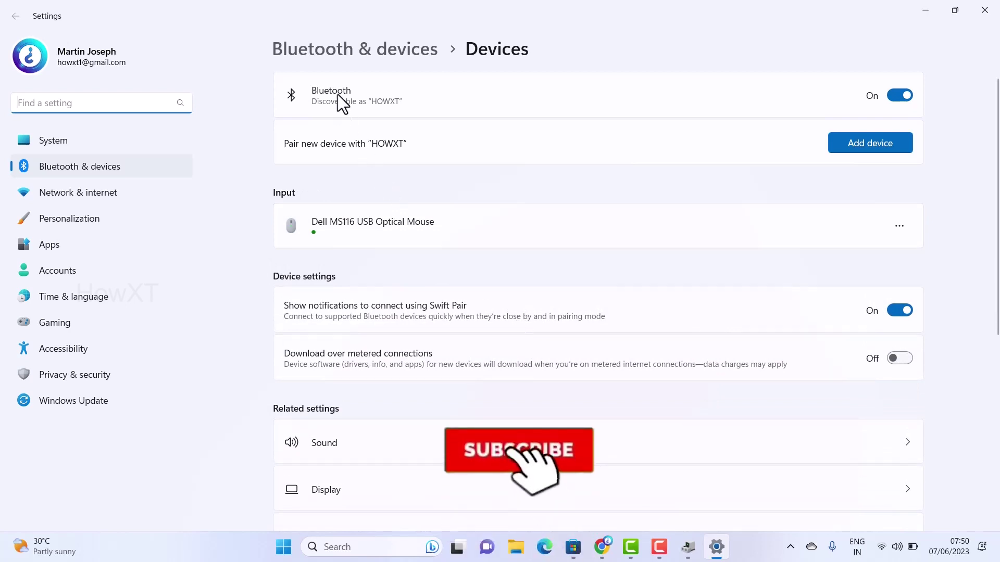
- Open Add a device, then close the dialog and the Settings window
click(846, 141)
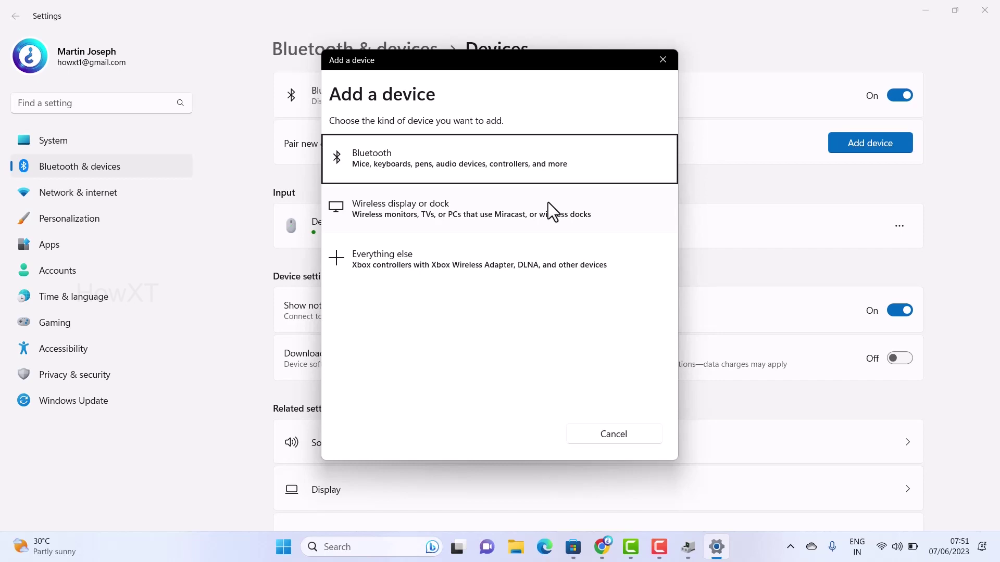
click(662, 60)
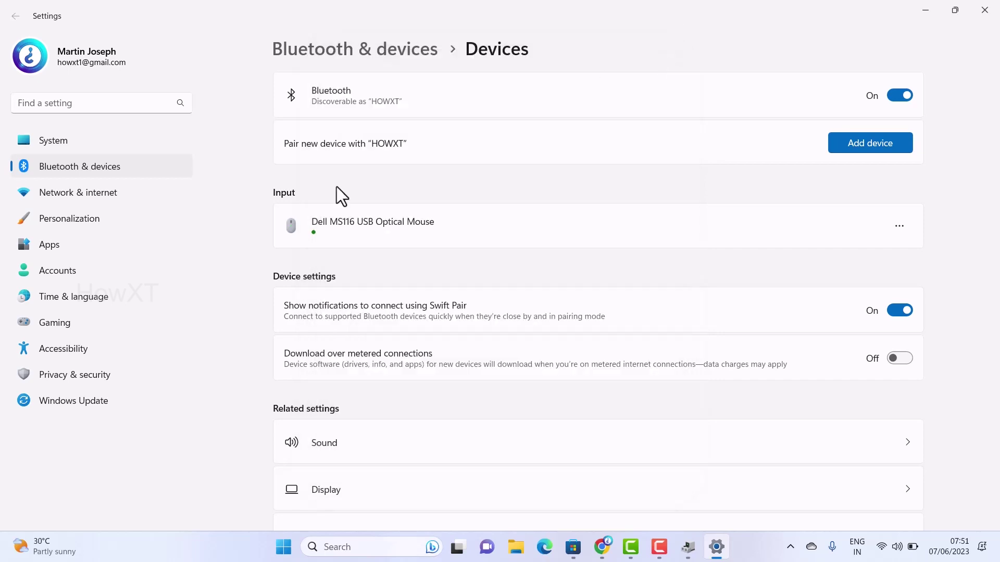
click(984, 11)
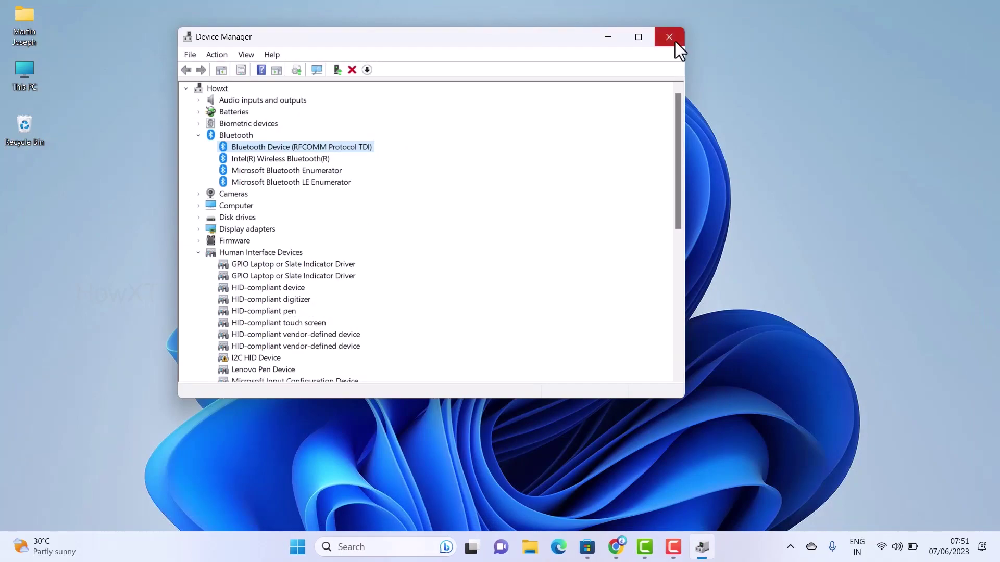